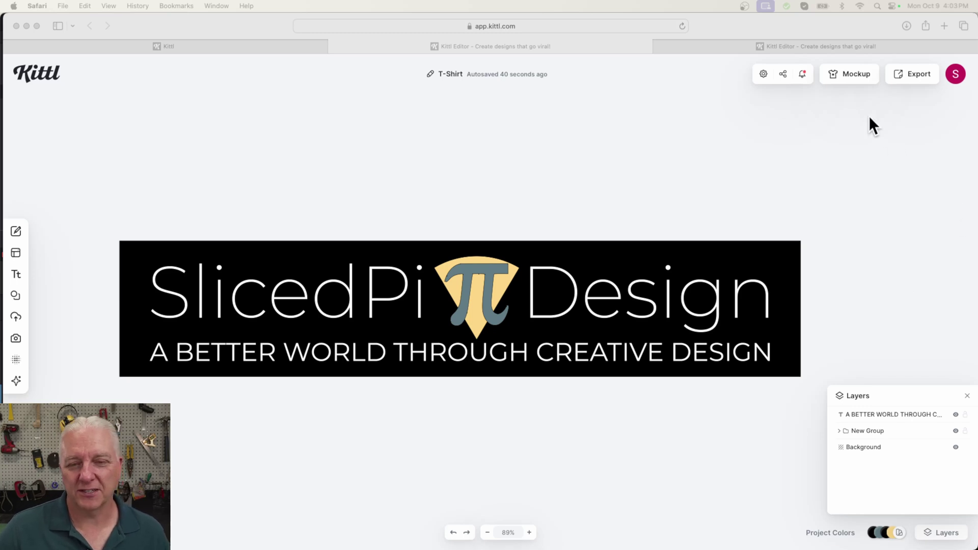
Step: Switch to the Coffee to Creativity Converter project and open its Background Color settings
left_click(812, 50)
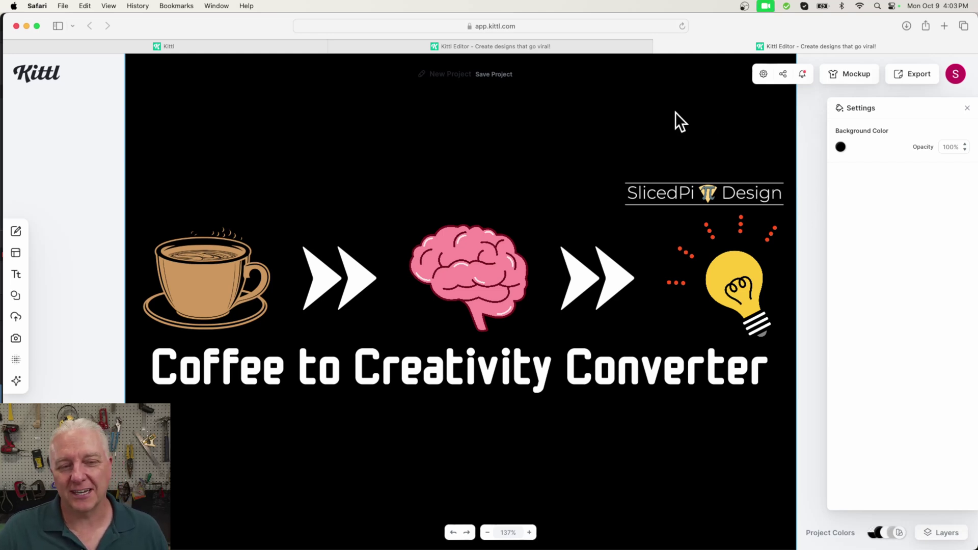
left_click(840, 147)
Step: Recolour the design background to bright red, then shift its hue to blue (2600fc)
left_click(789, 230)
left_click_drag(813, 199, 838, 168)
left_click(838, 418)
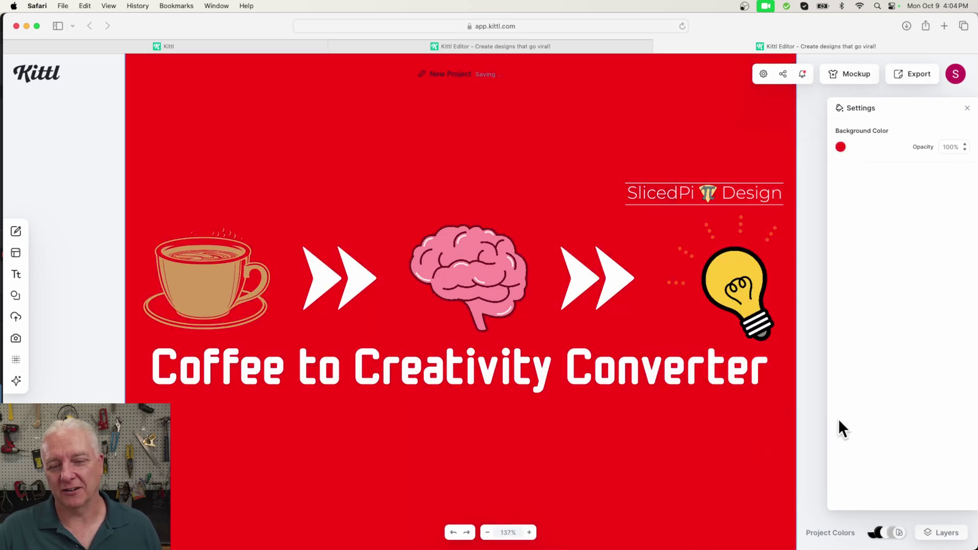
left_click(841, 147)
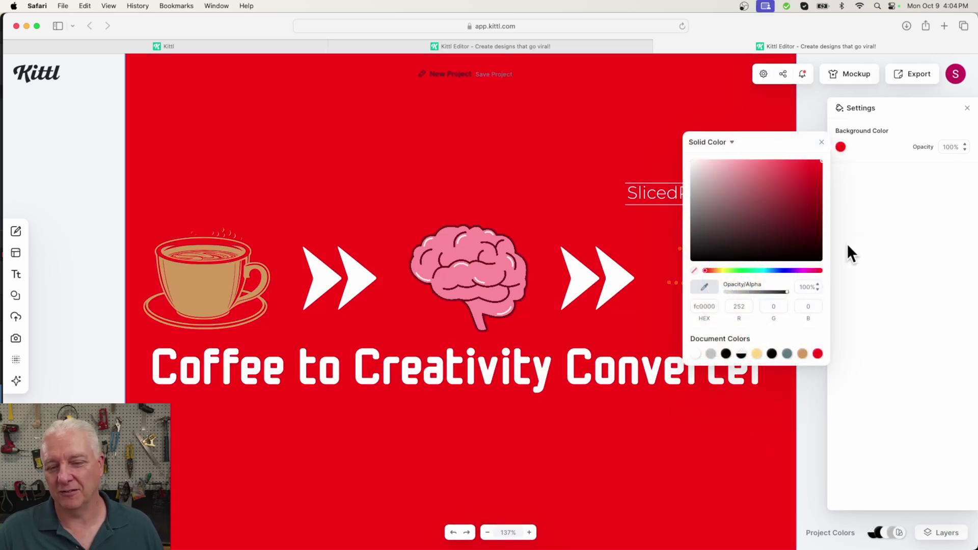
left_click(784, 269)
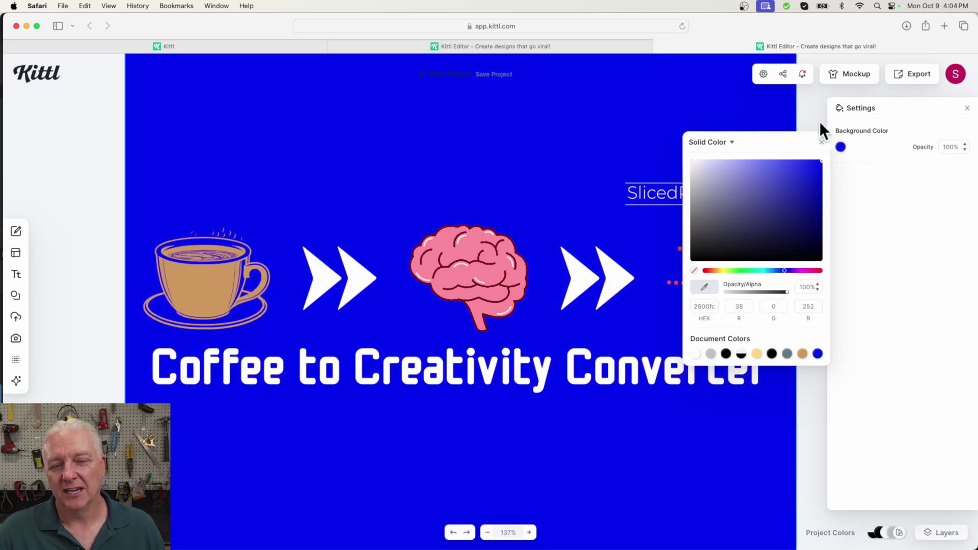
left_click(821, 143)
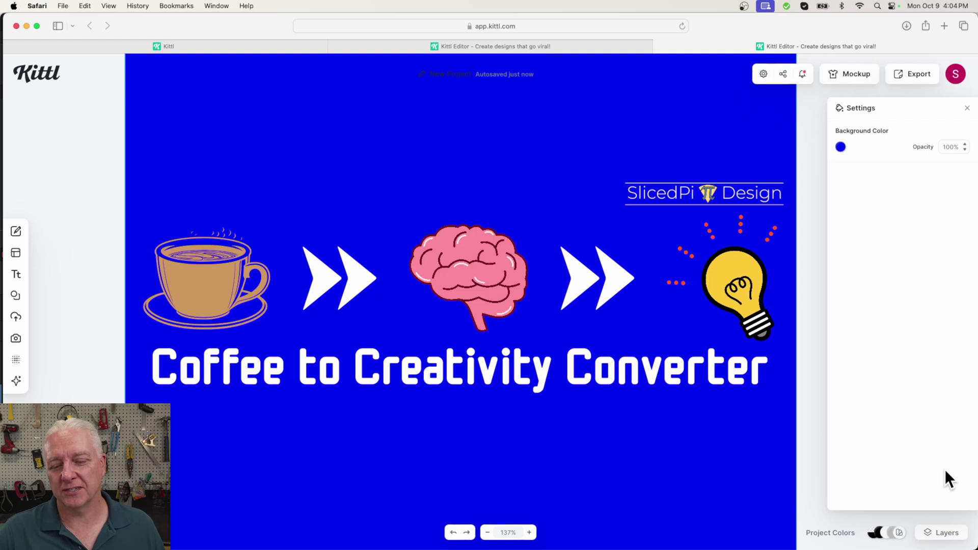
Step: Hide the Background layer in the Layers panel so the artwork sits on transparency
left_click(889, 532)
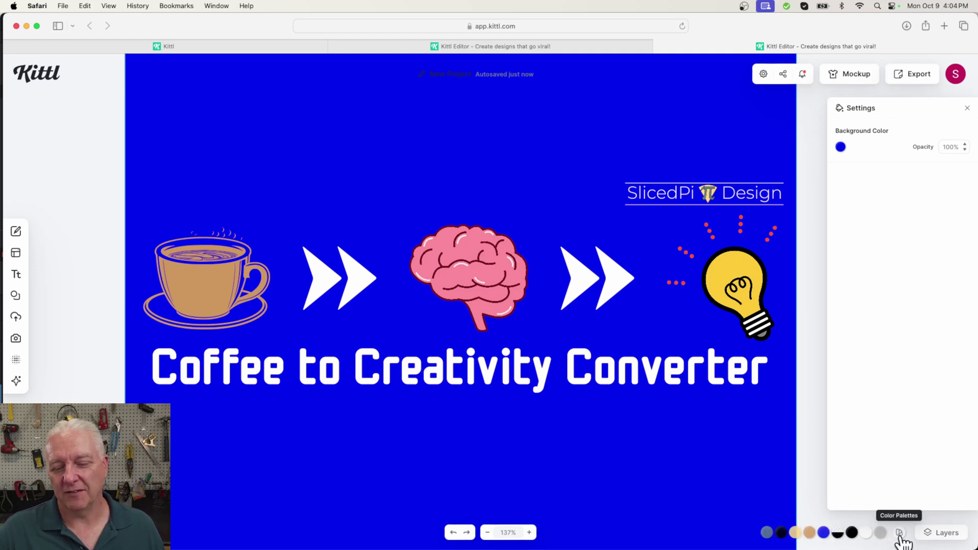
left_click(939, 535)
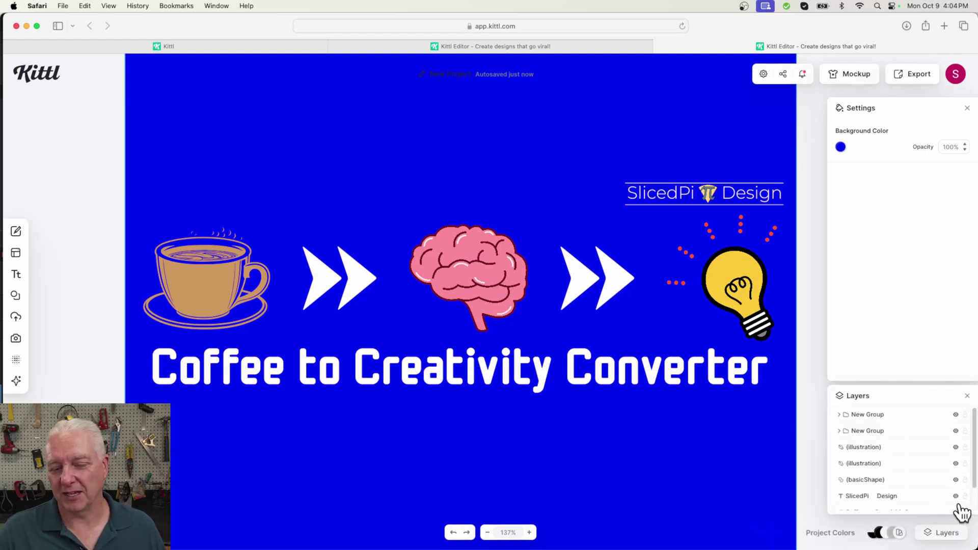
scroll(962, 512, "down", 2)
left_click(956, 502)
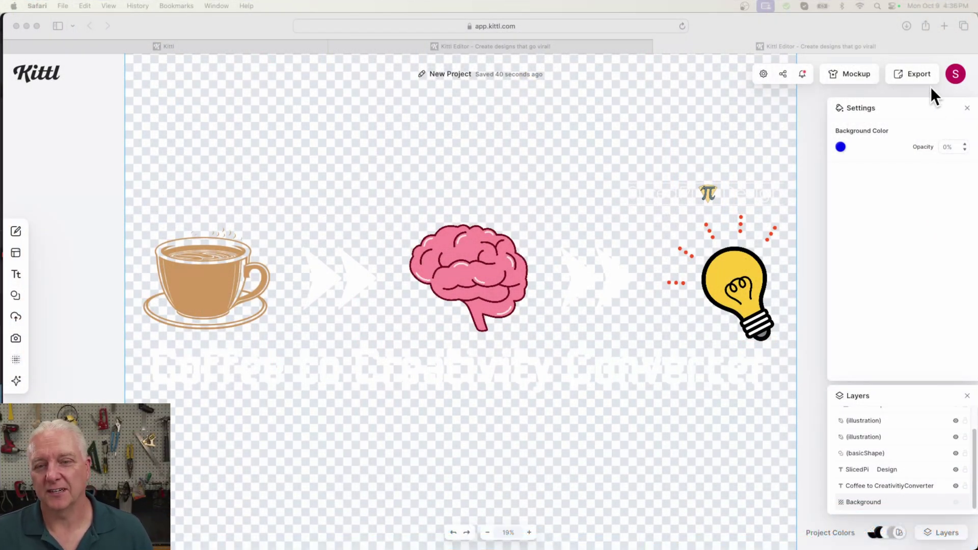
Step: Start a T-shirt print order from Export's Print Your Design options, previewing a Citron size M shirt
left_click(921, 74)
left_click(921, 74)
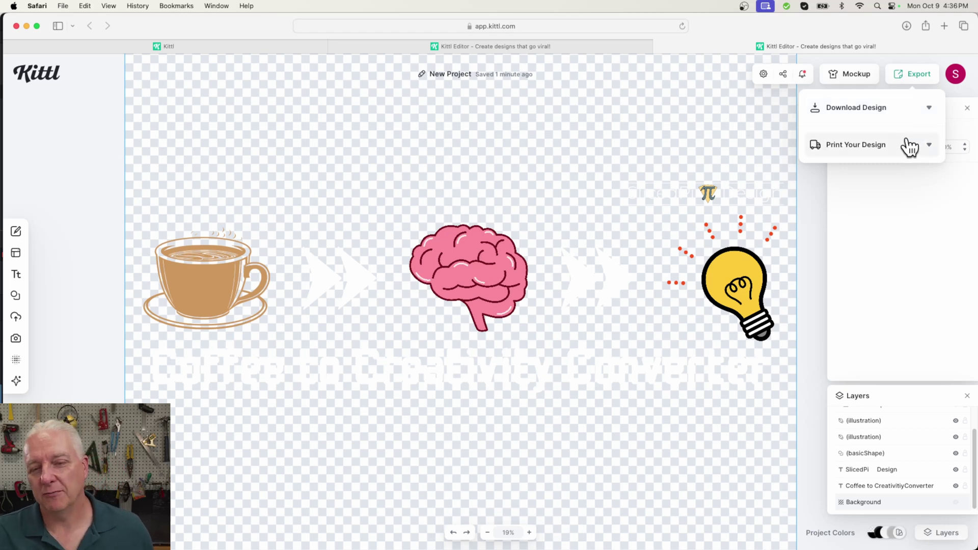
left_click(885, 148)
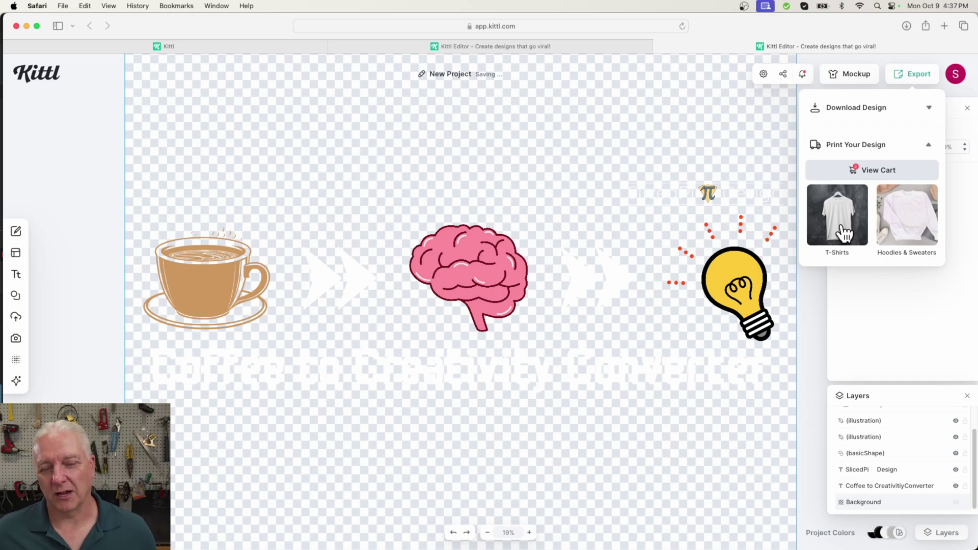
left_click(844, 234)
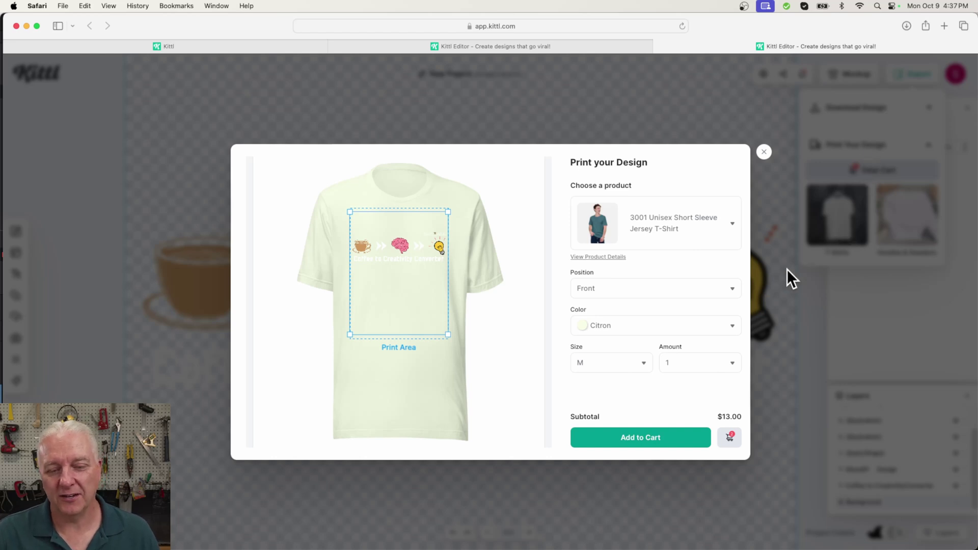
Step: Change the T-shirt colour to Mustard, then to Navy
left_click(731, 327)
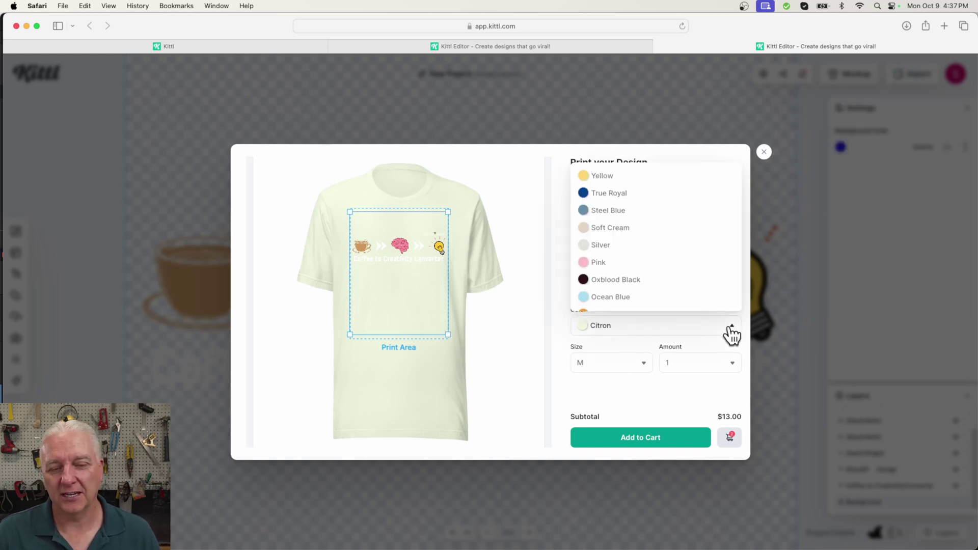
scroll(663, 209, "down", 1)
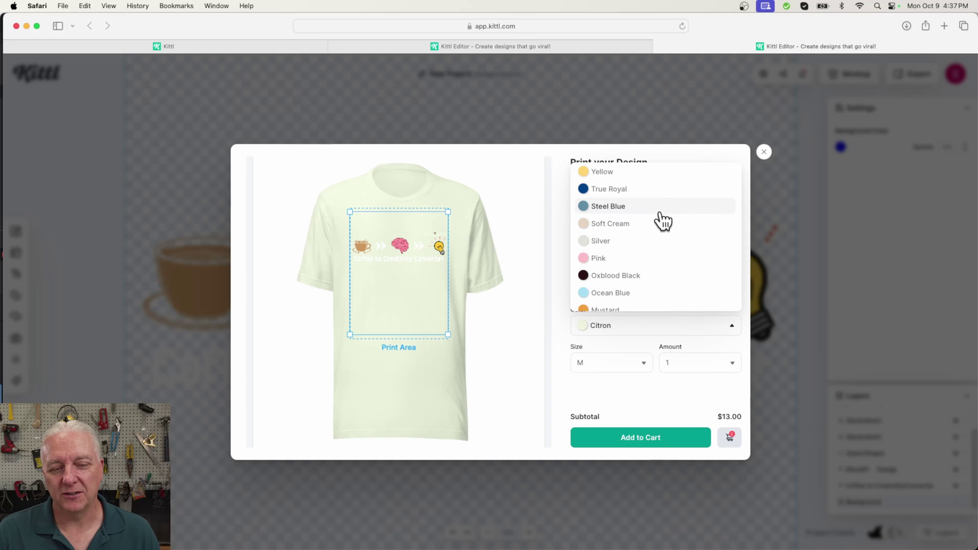
scroll(662, 241, "down", 3)
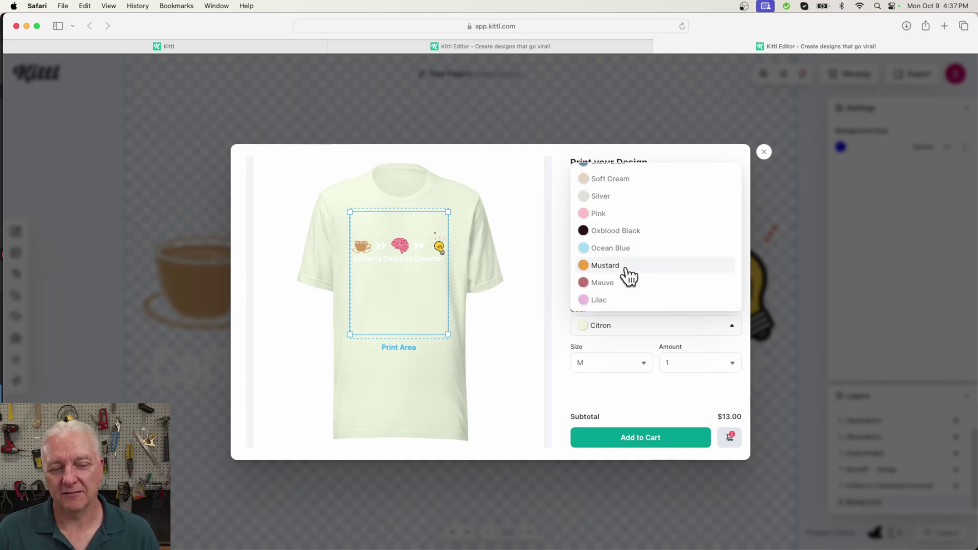
left_click(626, 268)
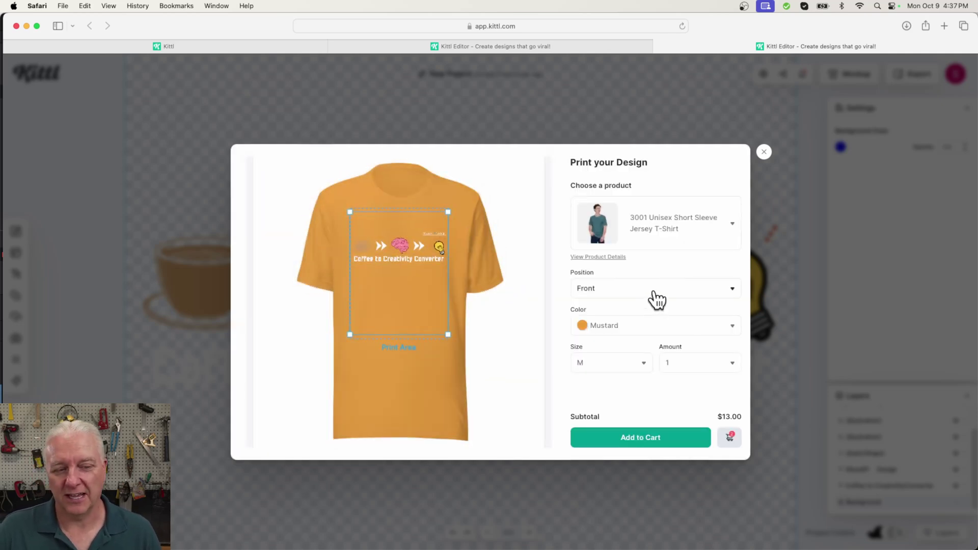
left_click(638, 329)
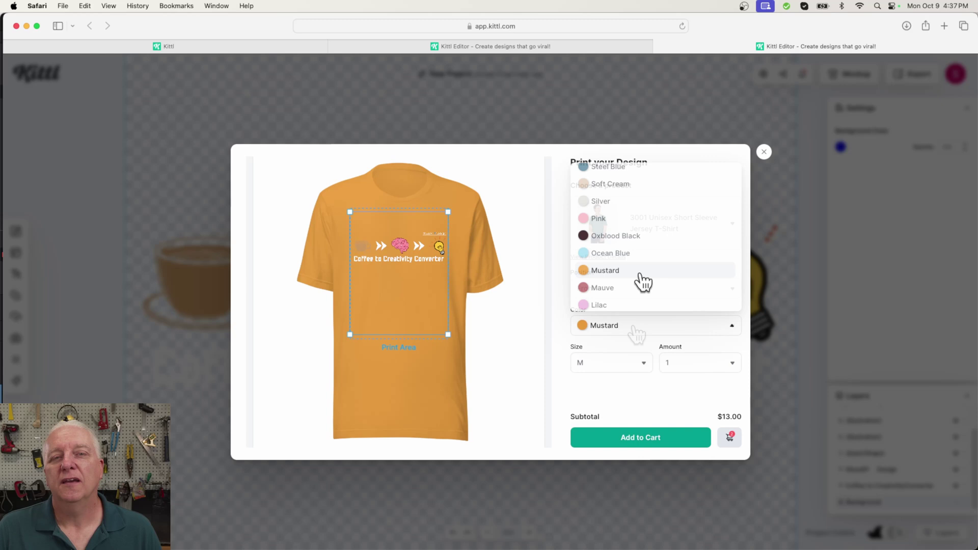
scroll(643, 282, "down", 10)
scroll(643, 282, "down", 10)
scroll(640, 280, "down", 1)
left_click(595, 289)
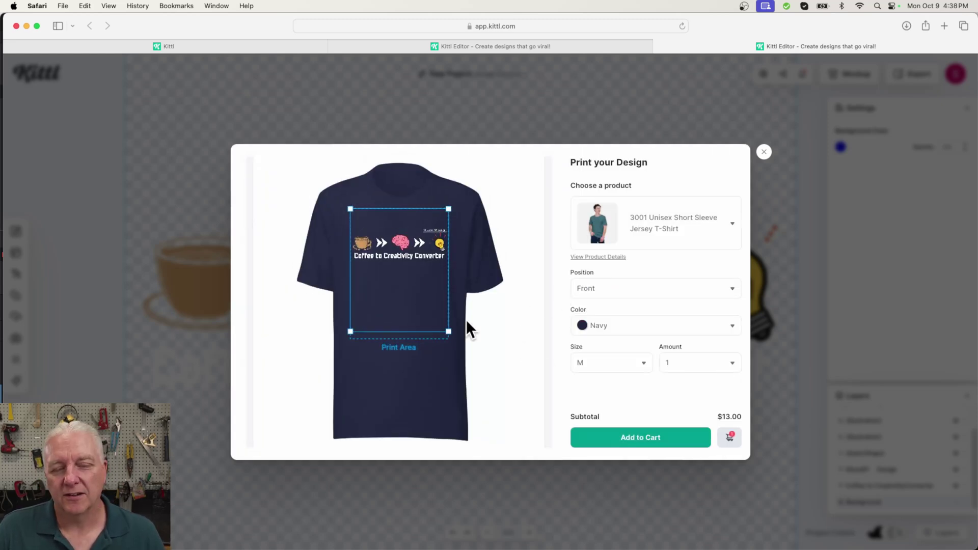
Step: Set the T-shirt size to XL
left_click(595, 369)
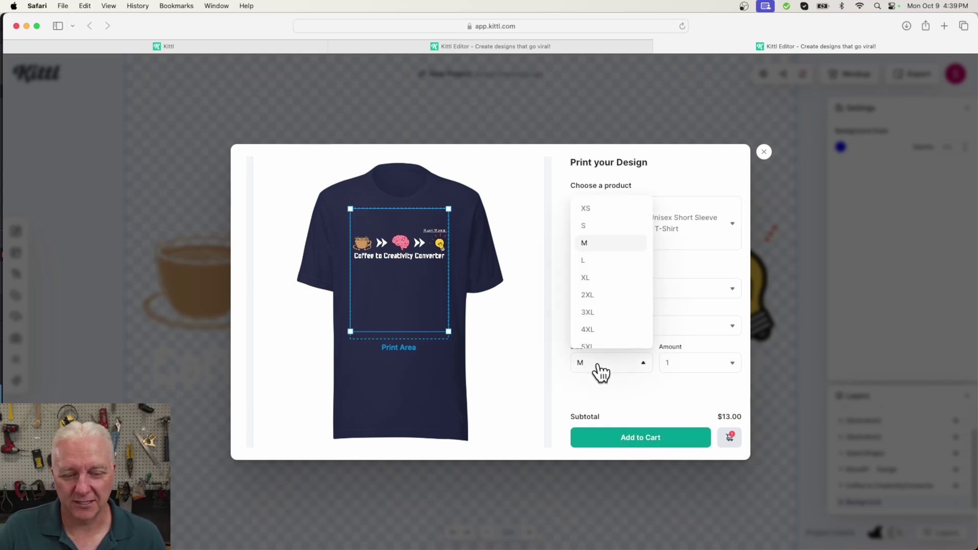
left_click(591, 278)
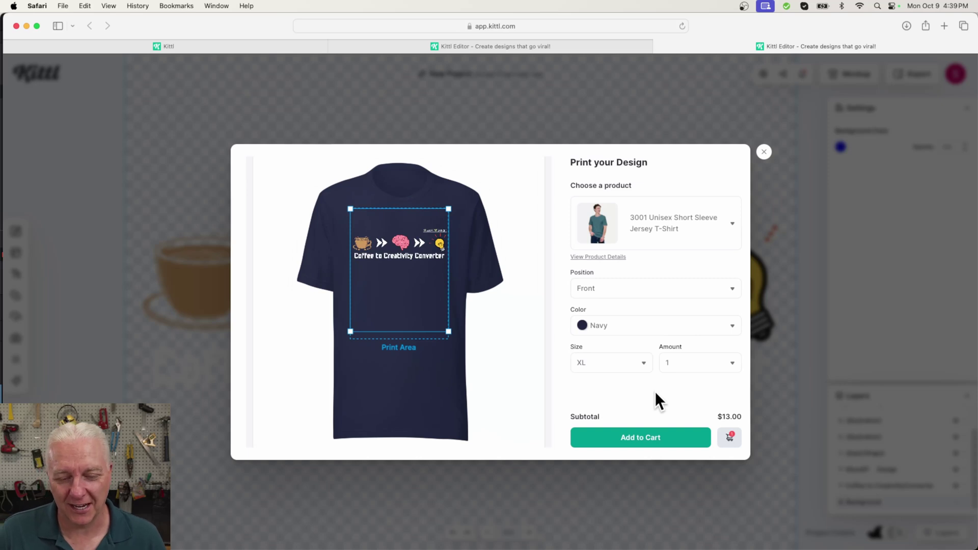
left_click(657, 438)
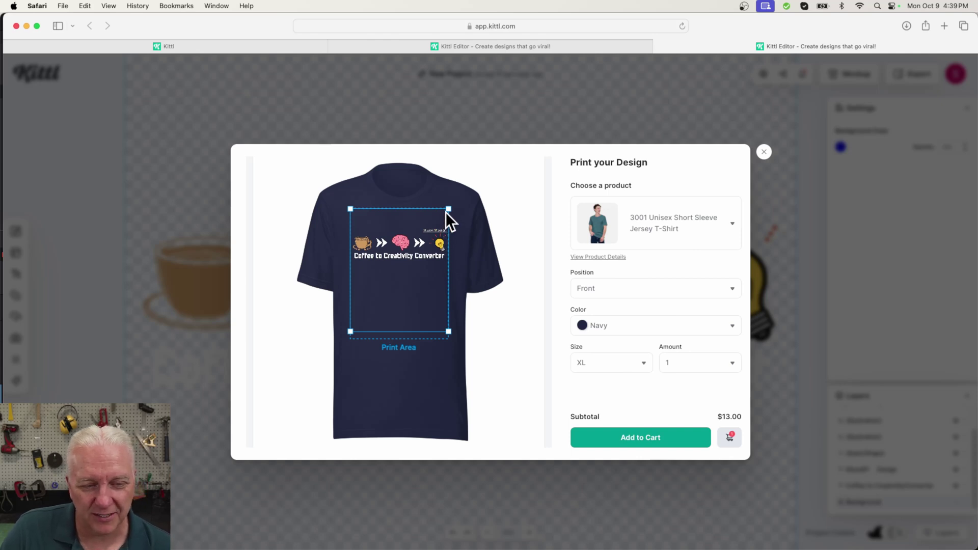
Step: Nudge the design within the shirt's print area and slightly resize it from its lower-left corner
left_click_drag(425, 240, 425, 243)
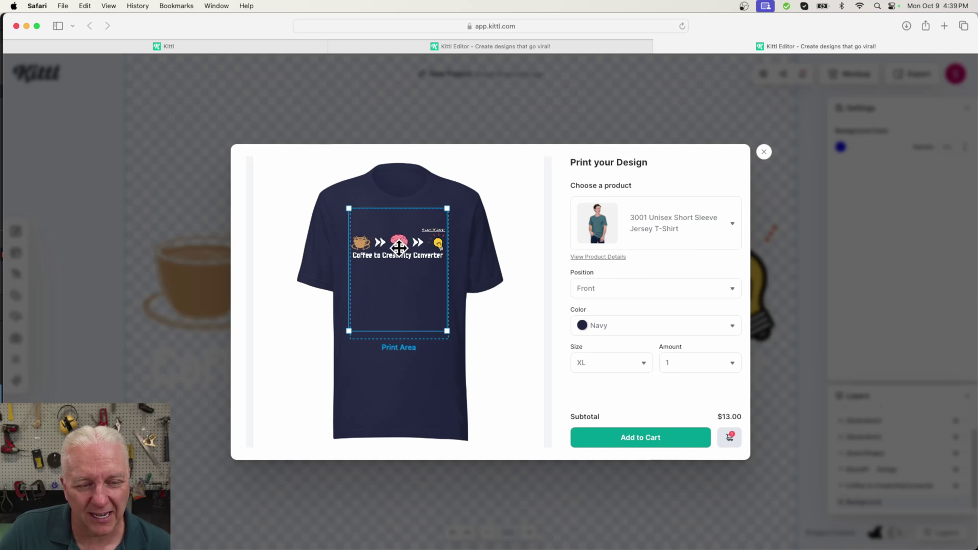
left_click_drag(401, 246, 403, 247)
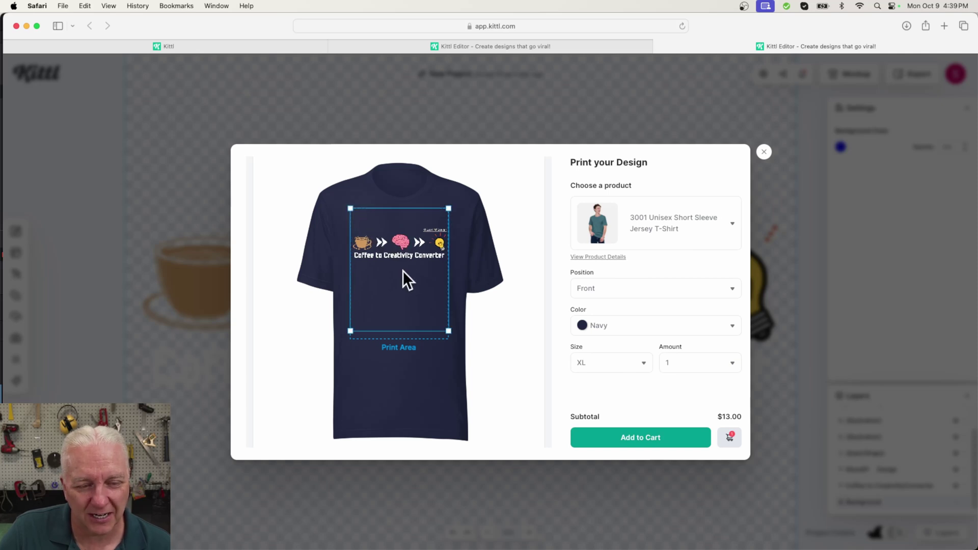
left_click_drag(350, 334, 353, 331)
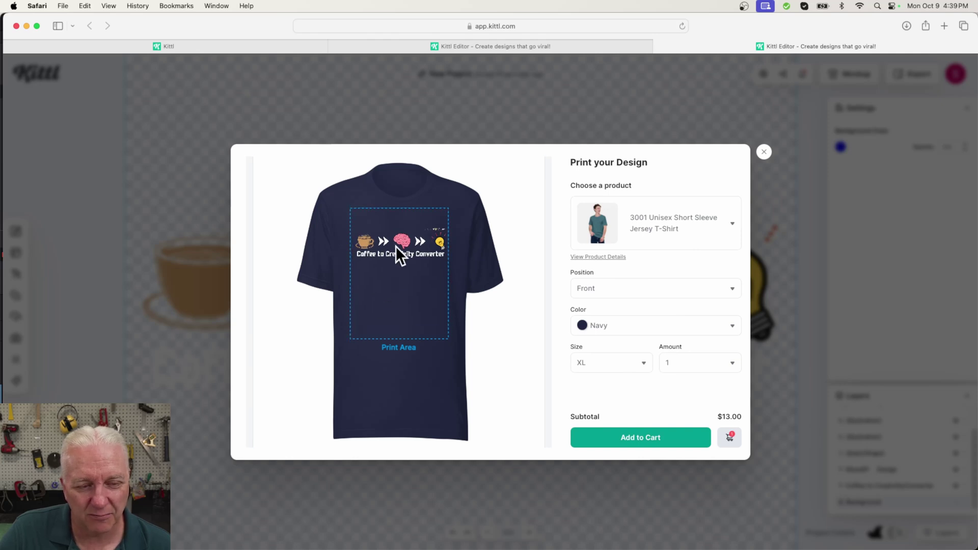
left_click_drag(396, 242, 398, 244)
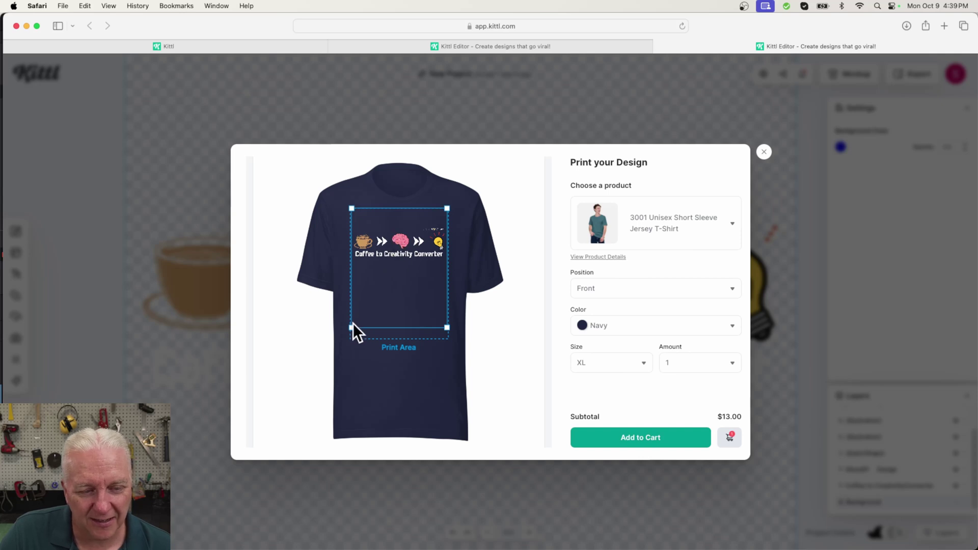
left_click_drag(350, 330, 349, 331)
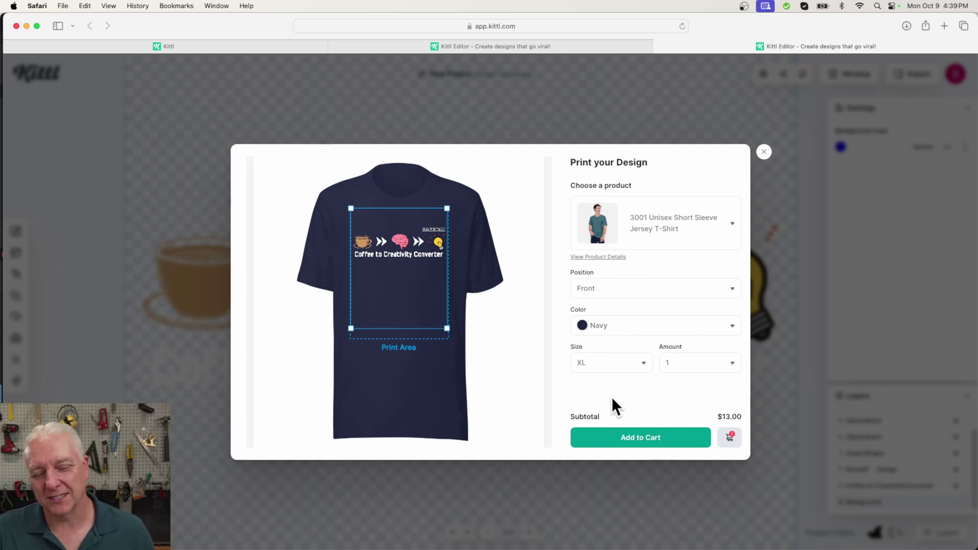
Step: Add the navy XL shirt to the cart, bringing it to 2 items at $26.00
left_click(640, 439)
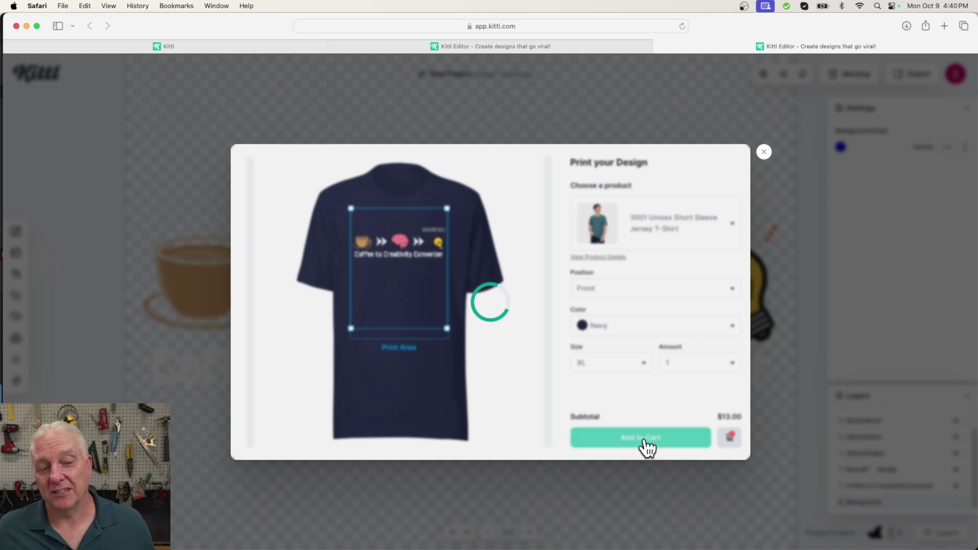
left_click(728, 439)
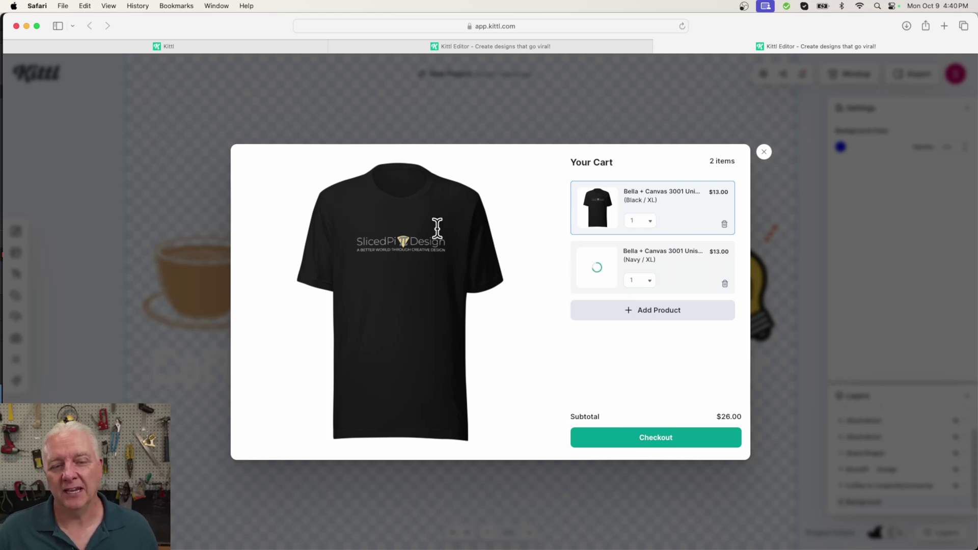
Step: Preview the Navy / XL cart item, then check out to the Shipping Details form
left_click(671, 265)
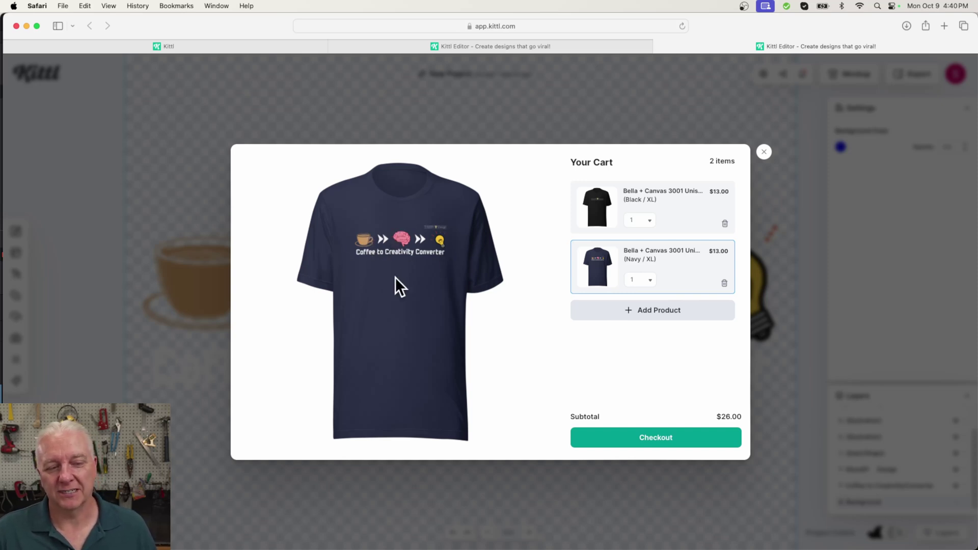
left_click(675, 439)
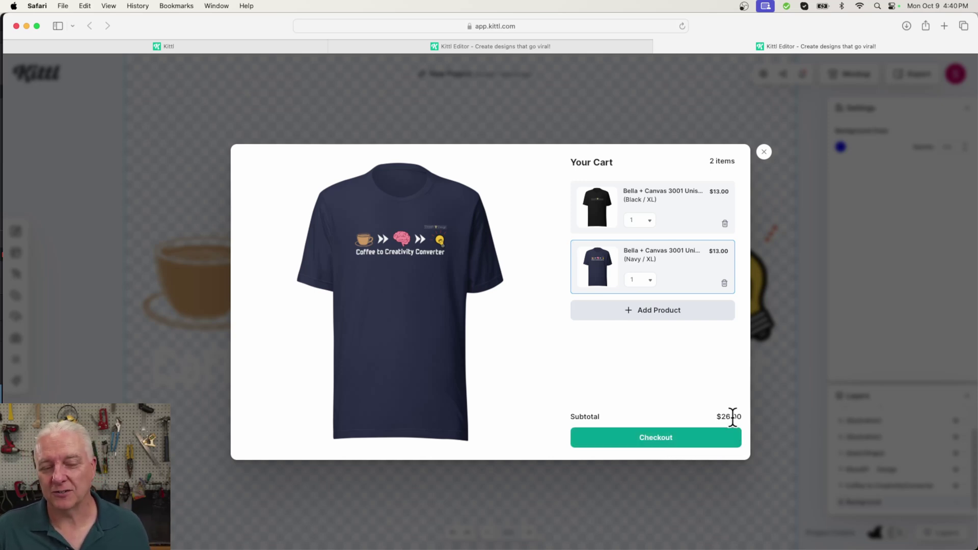
left_click(657, 443)
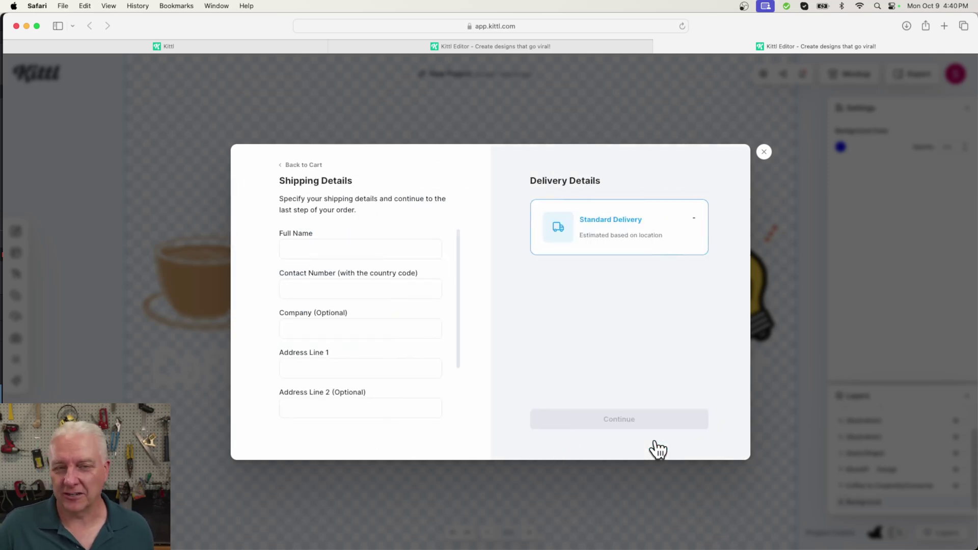